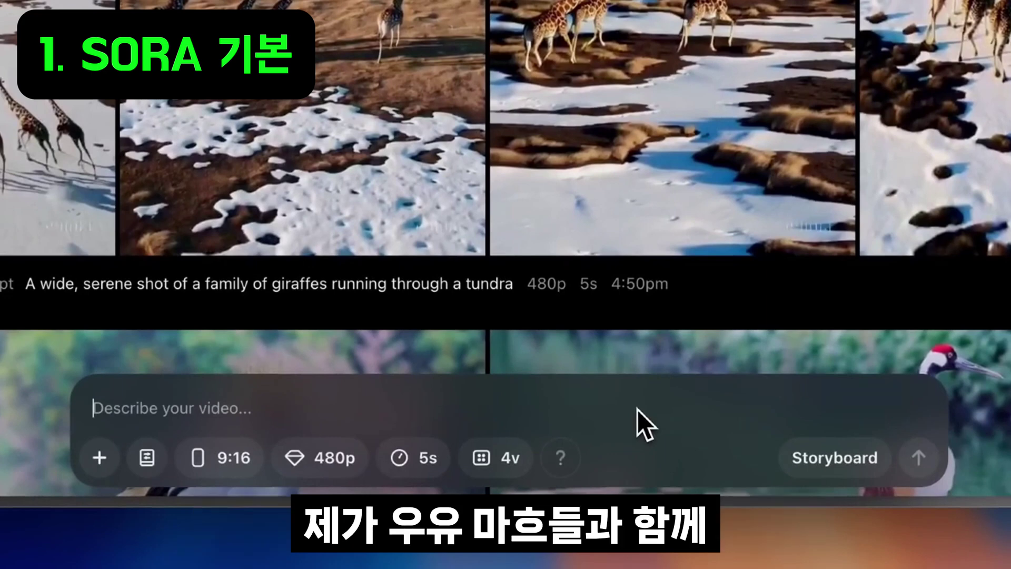
# Step: Generate a video from the prompt "A wide, serene shot of a family of wooly mammoths in an open desert"
pyautogui.write('A wide, serene shot of a family of wooly mammoths in an open desert')
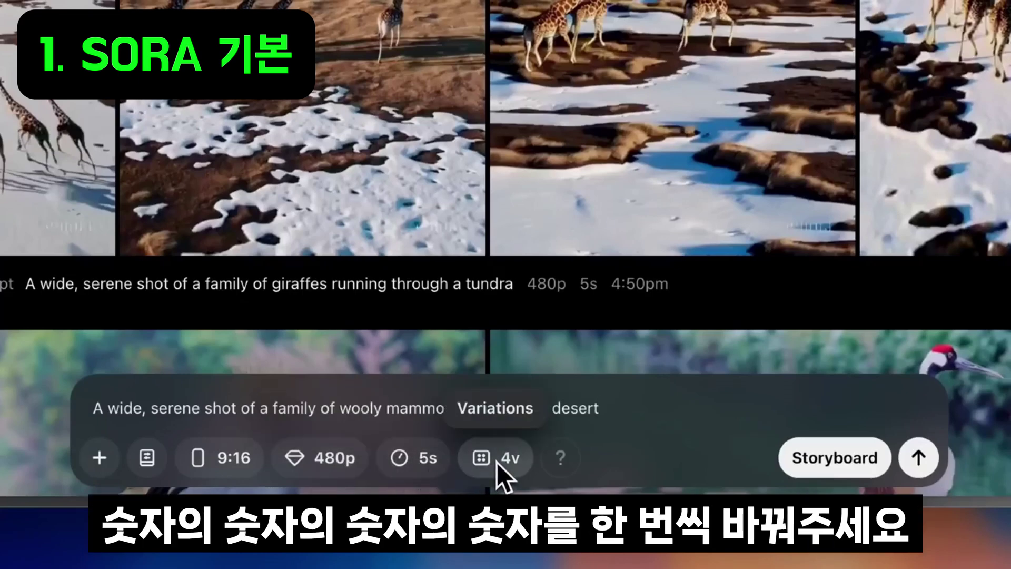
pyautogui.moveTo(542, 463)
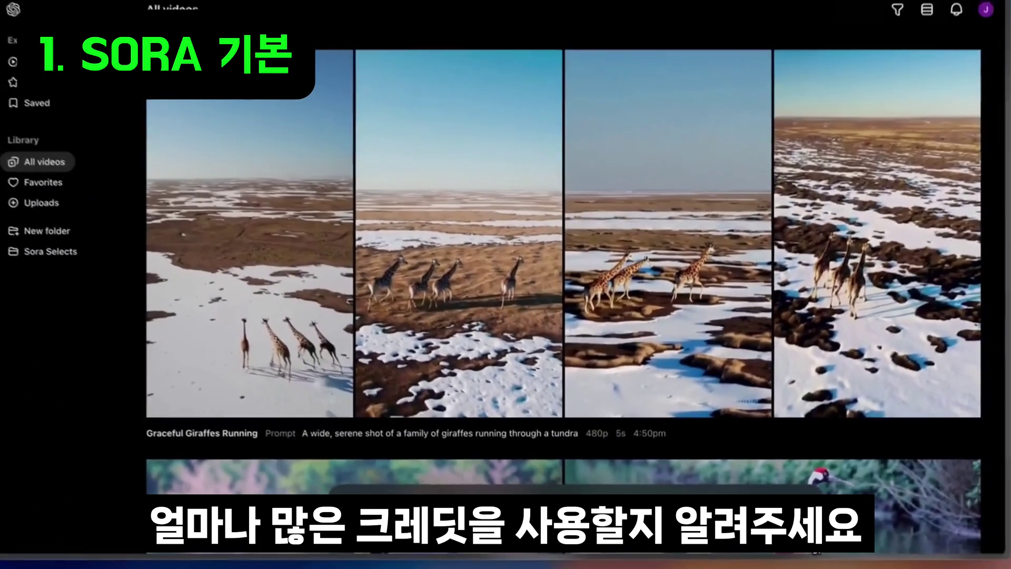
pyautogui.click(920, 458)
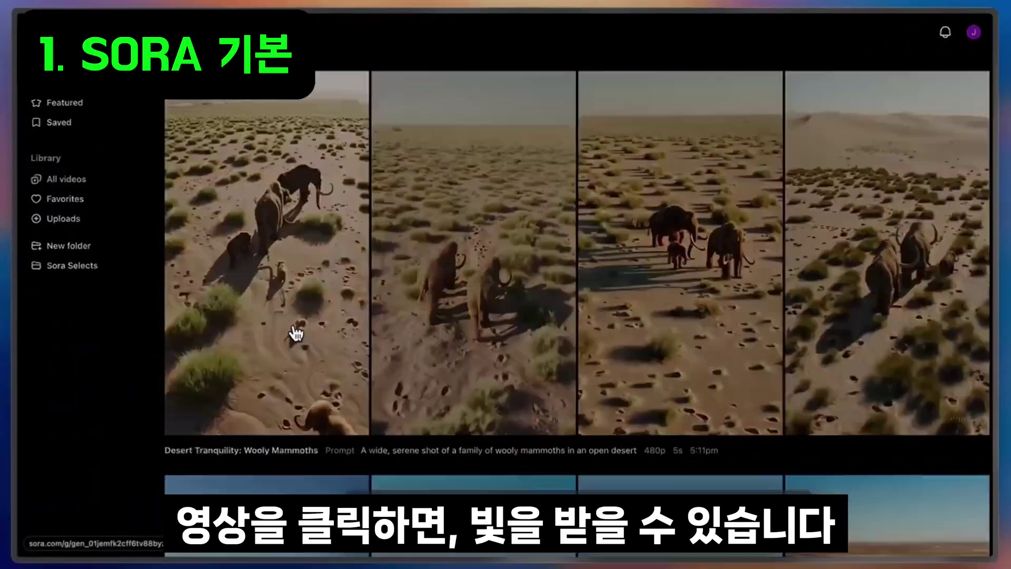
# Step: Open the first wooly mammoth video and browse through its other variations
pyautogui.click(224, 375)
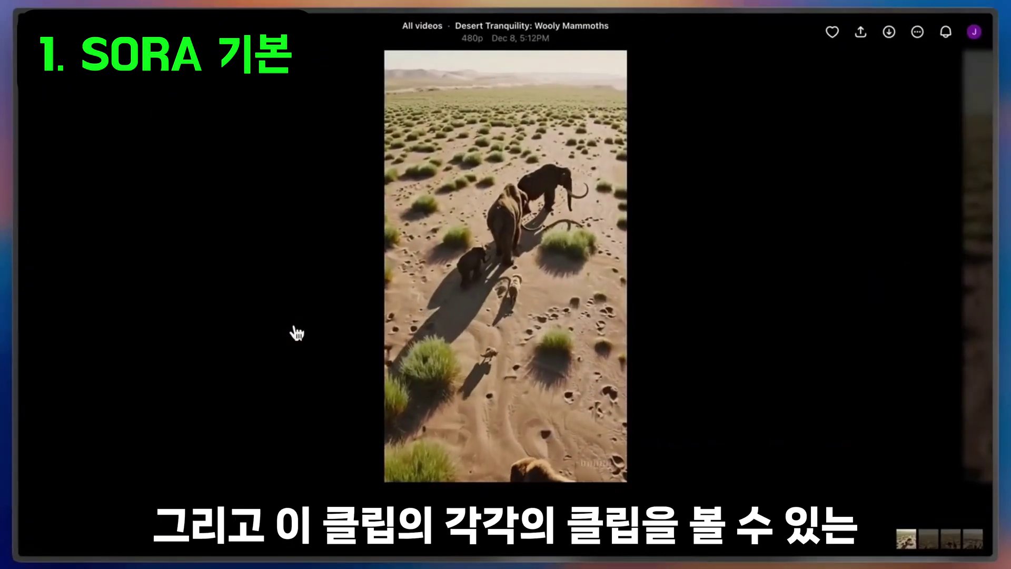
pyautogui.press('Right')
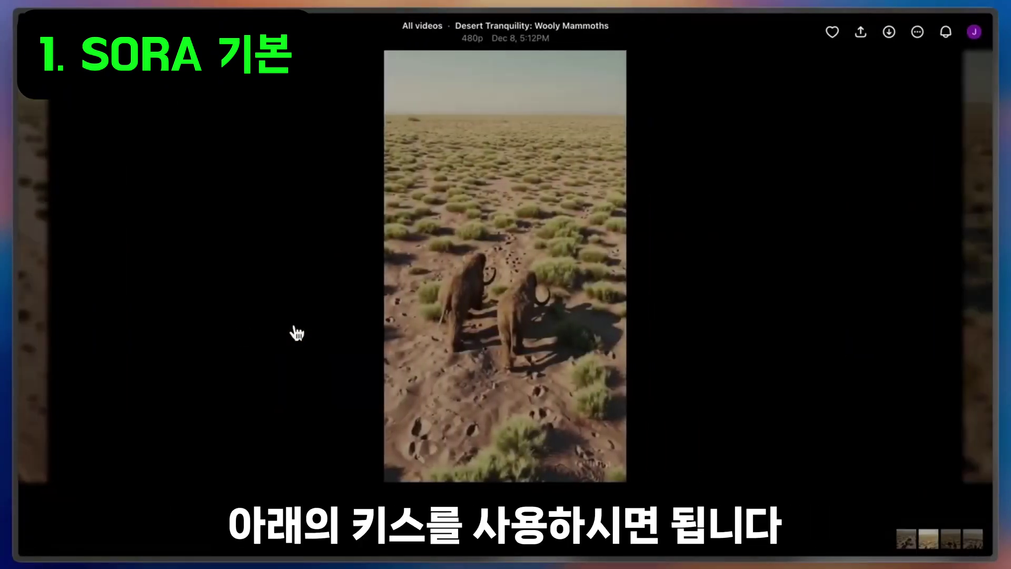
pyautogui.press('Right')
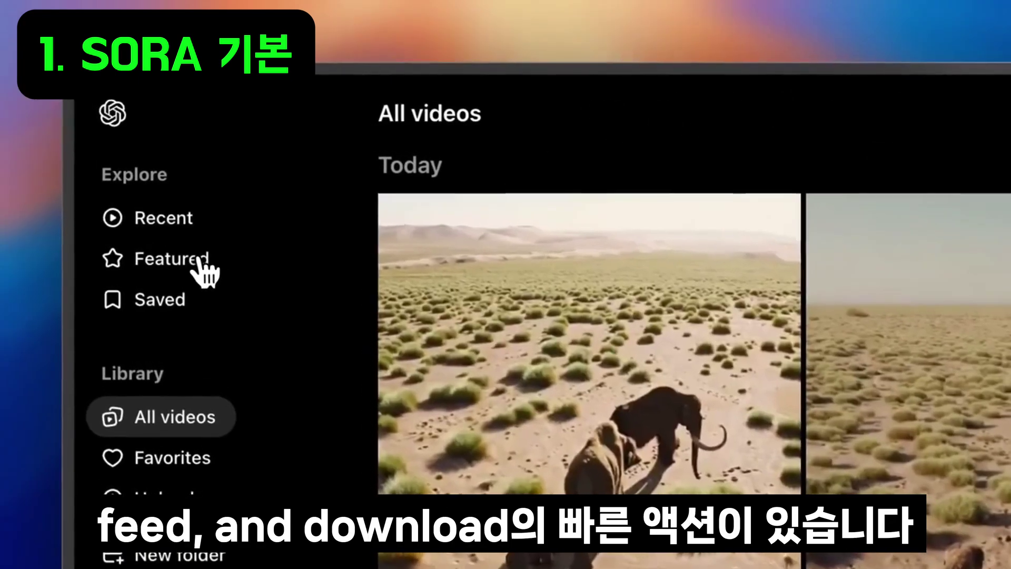
# Step: View the Featured feed and look over the account menu's options
pyautogui.click(199, 258)
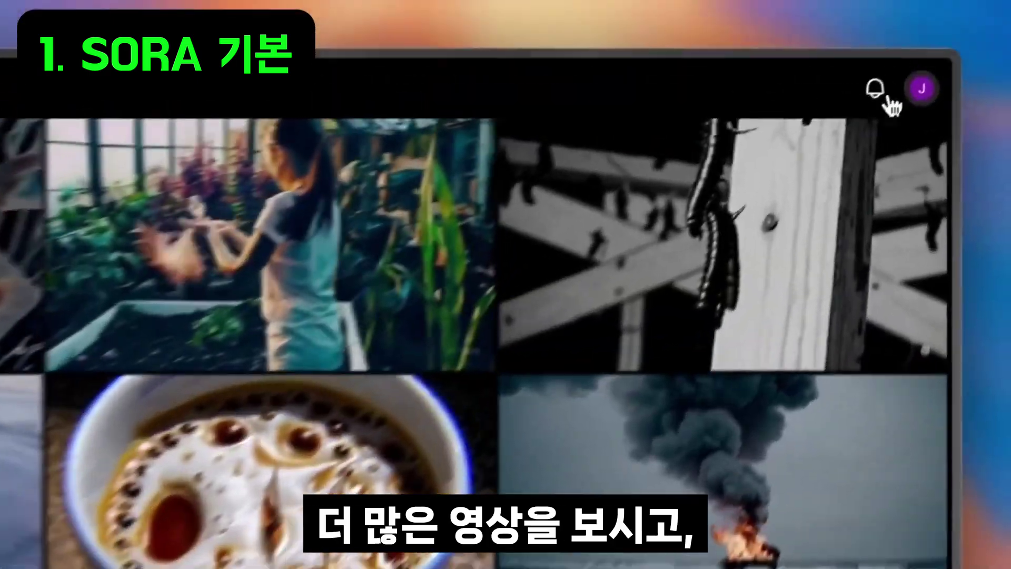
pyautogui.click(975, 31)
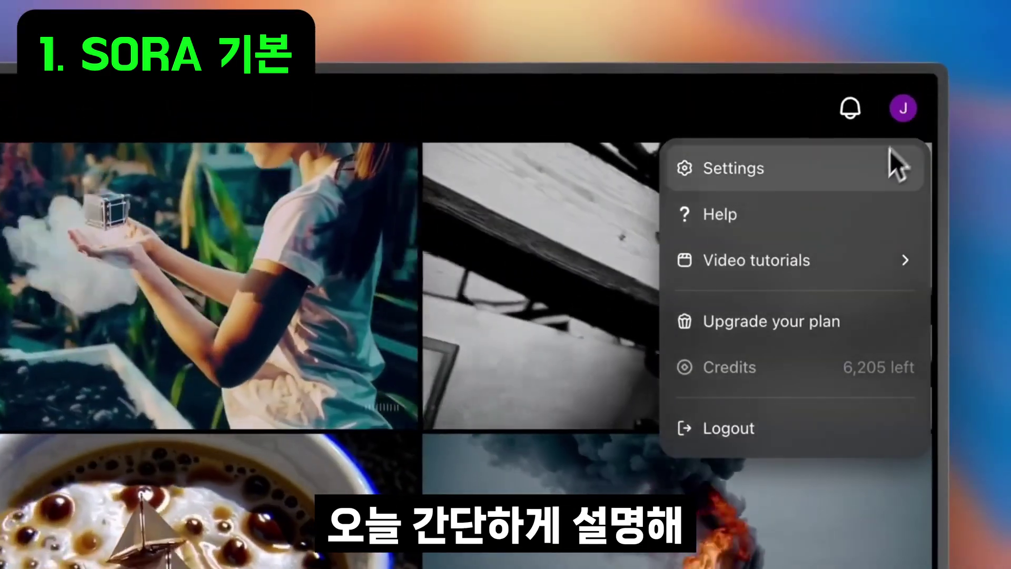
pyautogui.moveTo(843, 255)
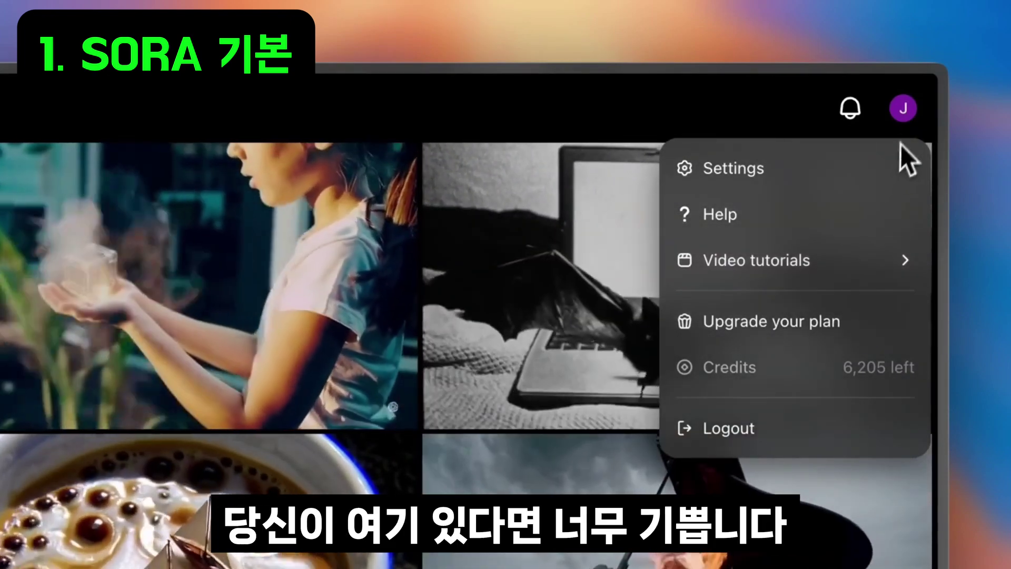
pyautogui.click(905, 121)
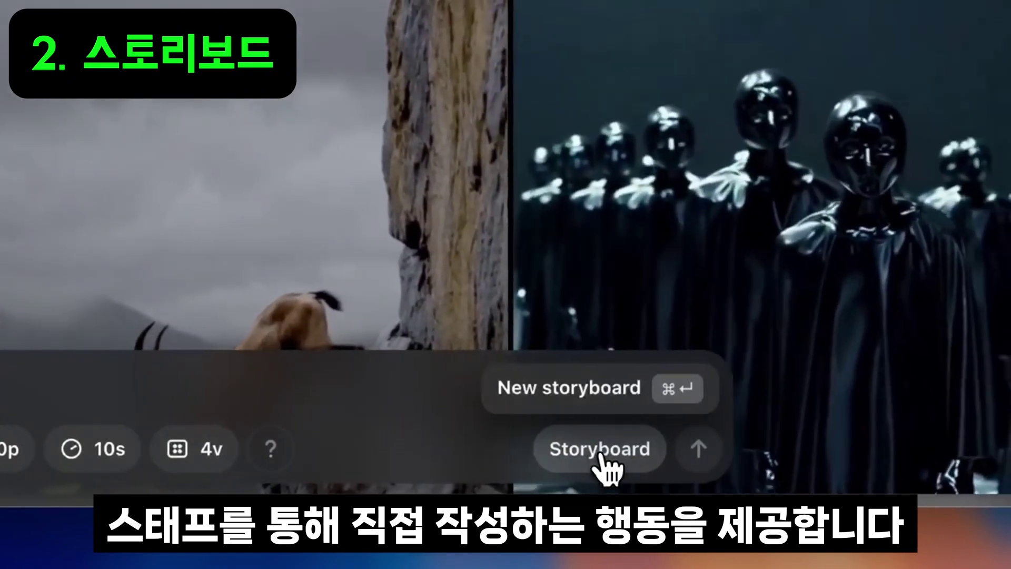
# Step: Start a storyboard with scene 1: a yellow-tailed red-crowned crane standing by the stream, head high, looking around, in pastel colors with slight water reflections
pyautogui.click(600, 455)
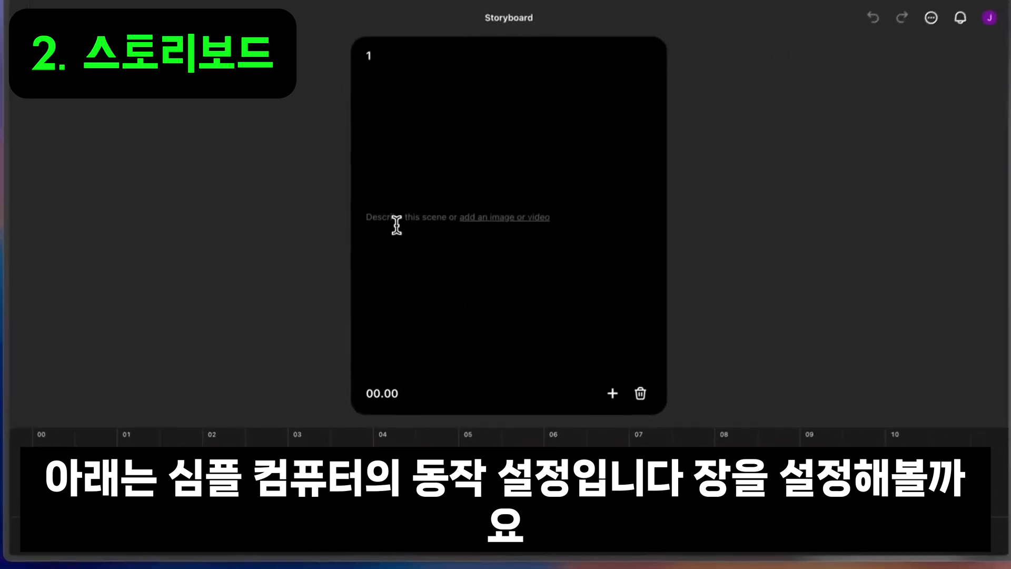
pyautogui.write('A red-crowned crane with a yellow tail stands by the stream with its head held high, looking around. The colors are pastel and there are slight reflections off the water in the stream.')
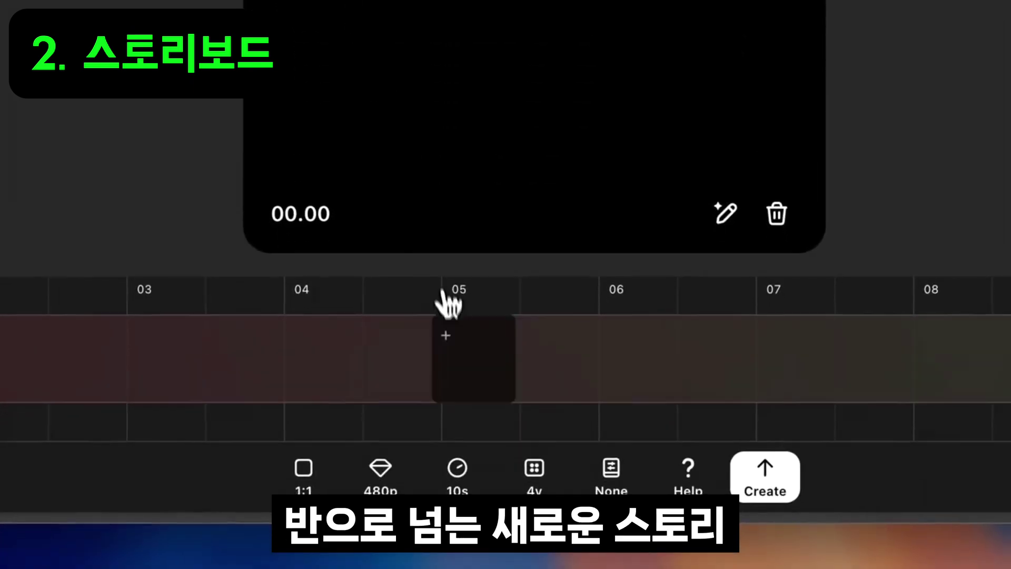
# Step: Add a second scene card at about 5 seconds on the timeline, described as "the crane dips it's head into the water"
pyautogui.click(454, 362)
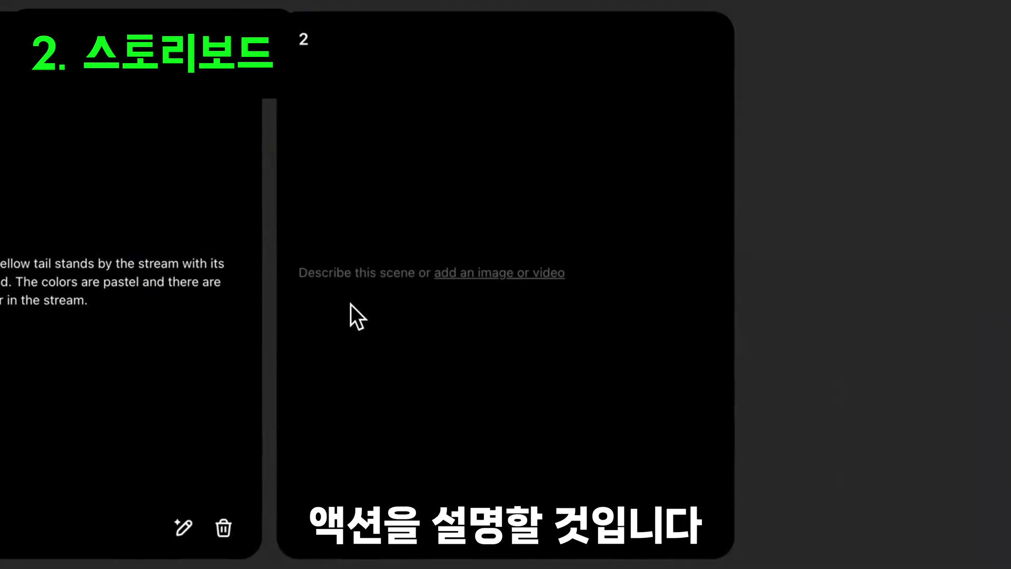
pyautogui.click(351, 305)
pyautogui.write("the crane dips it's head into the water")
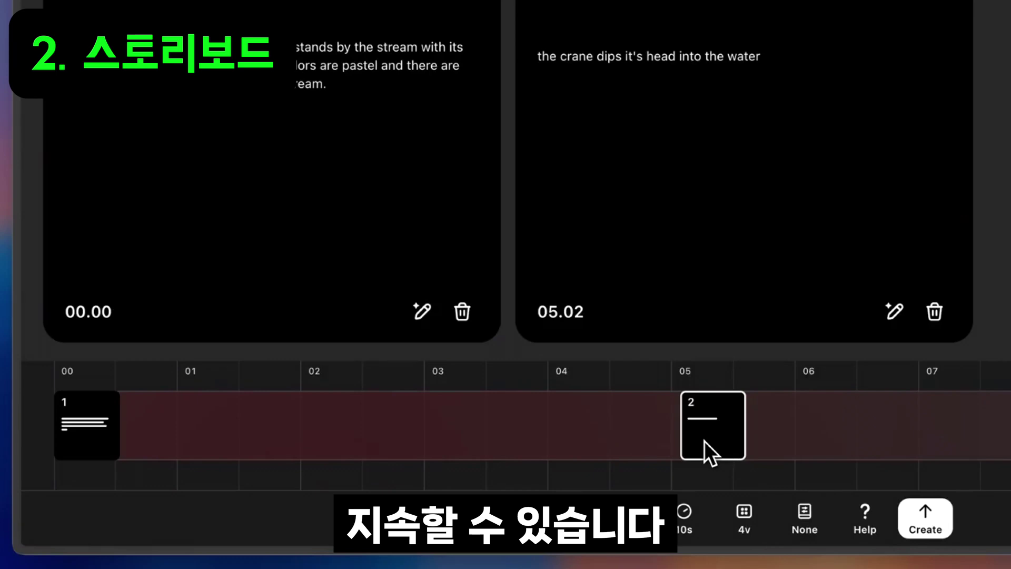
# Step: Try scene 2 early and late on the timeline, settle it at 04.28, and set the storyboard's aspect ratio to 16:9
pyautogui.moveTo(704, 441); pyautogui.dragTo(205, 430)
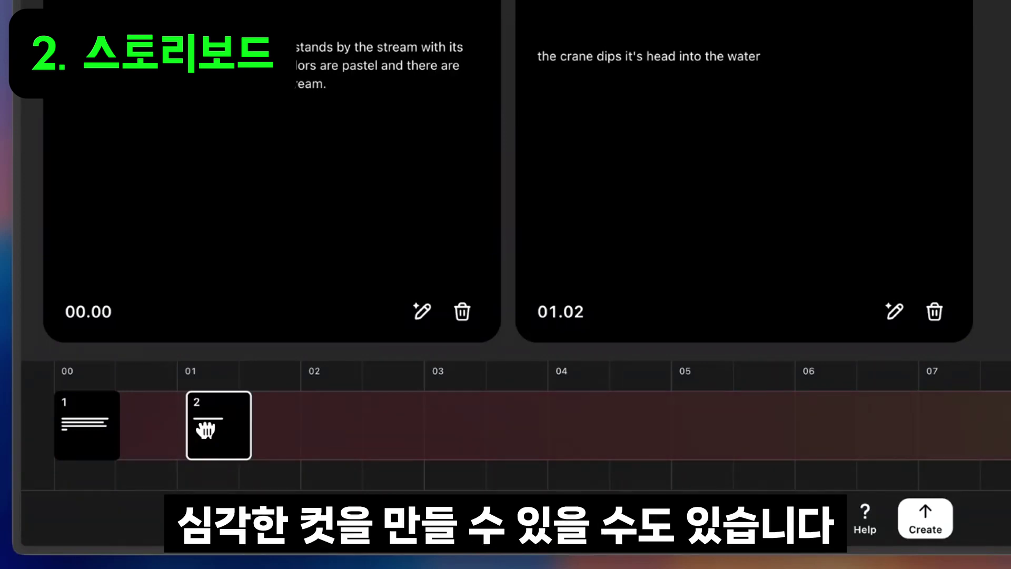
pyautogui.moveTo(205, 431); pyautogui.dragTo(1010, 432)
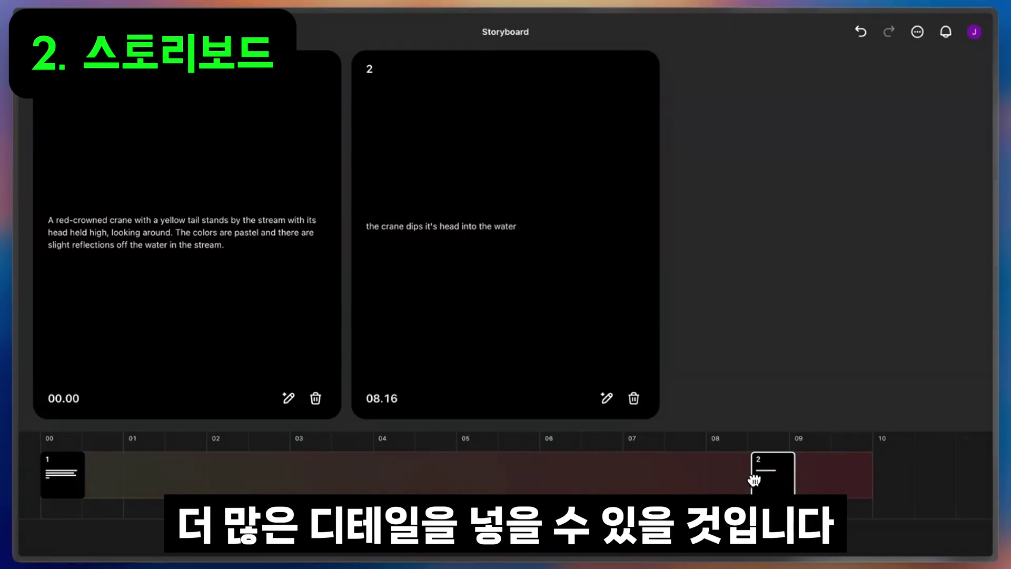
pyautogui.moveTo(768, 480); pyautogui.dragTo(464, 477)
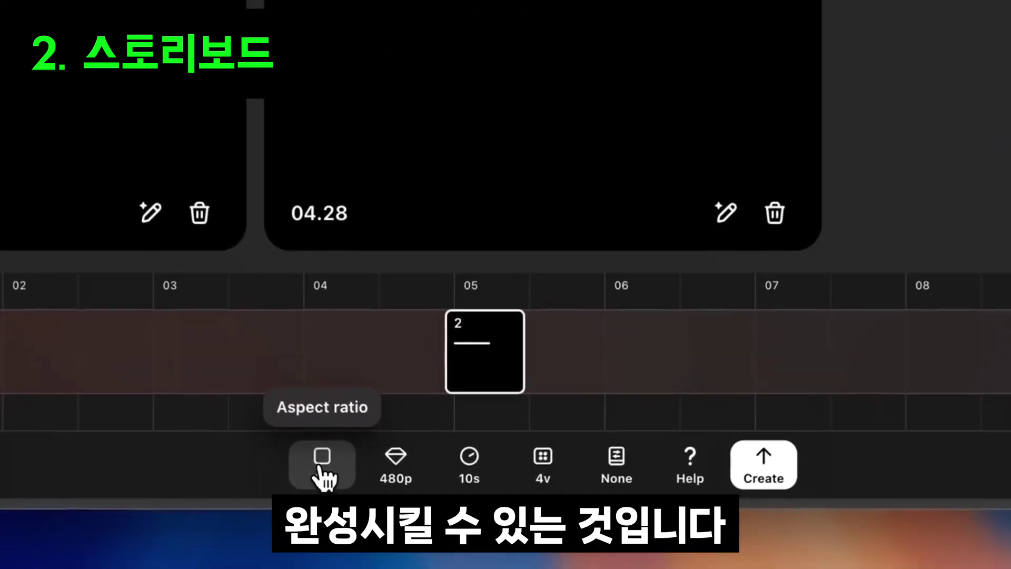
pyautogui.click(323, 476)
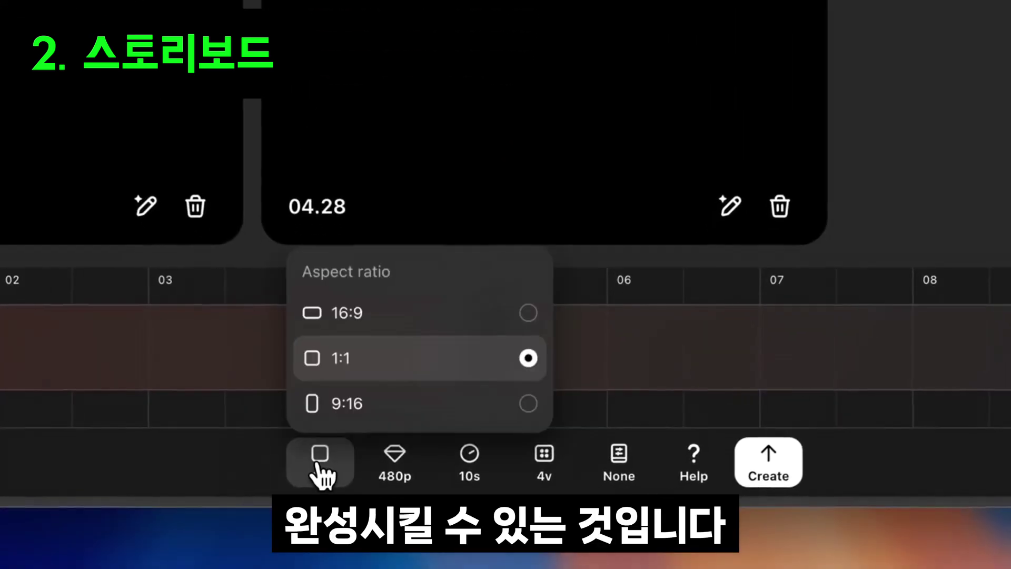
pyautogui.click(378, 316)
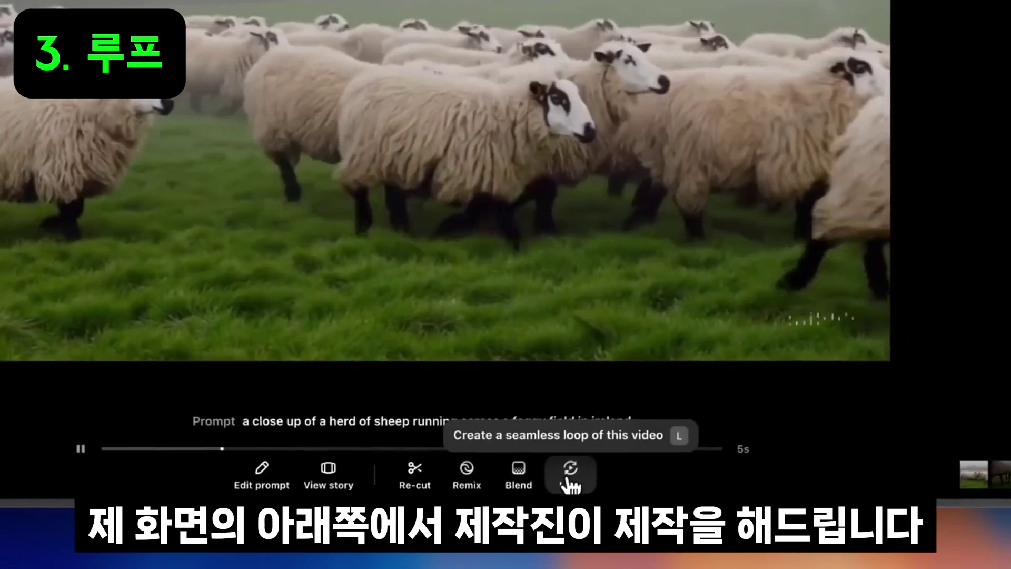
# Step: Open the running sheep video for looping and narrow the loop section from both ends to give a 6 s loop
pyautogui.click(669, 497)
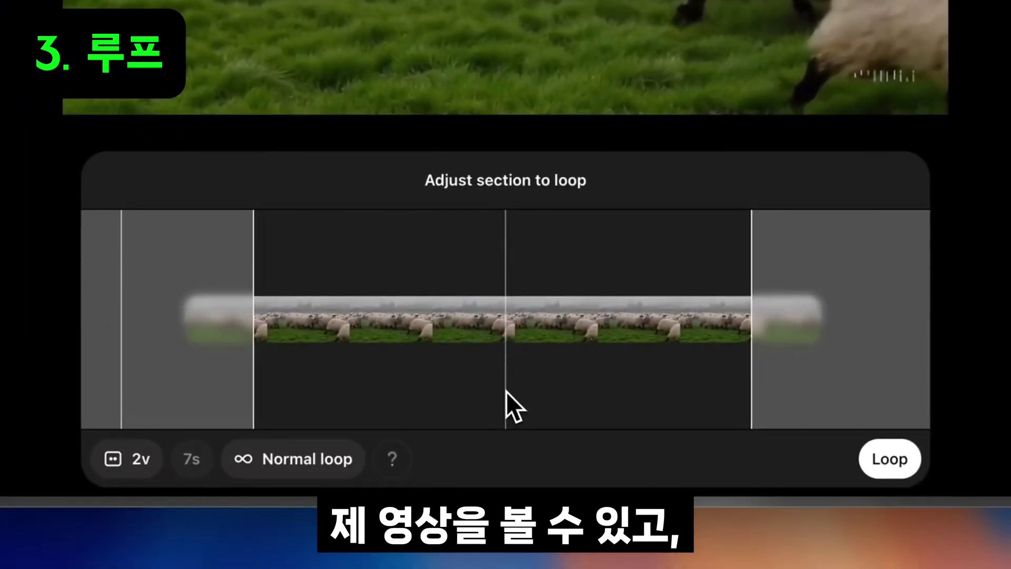
pyautogui.moveTo(506, 390); pyautogui.dragTo(545, 392)
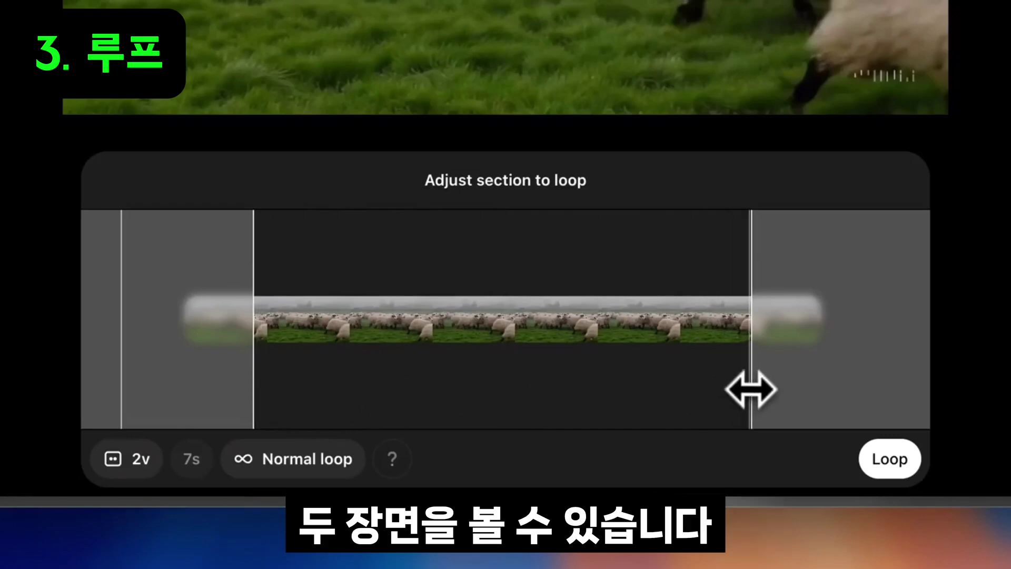
pyautogui.moveTo(750, 389); pyautogui.dragTo(641, 377)
pyautogui.moveTo(269, 390); pyautogui.dragTo(384, 378)
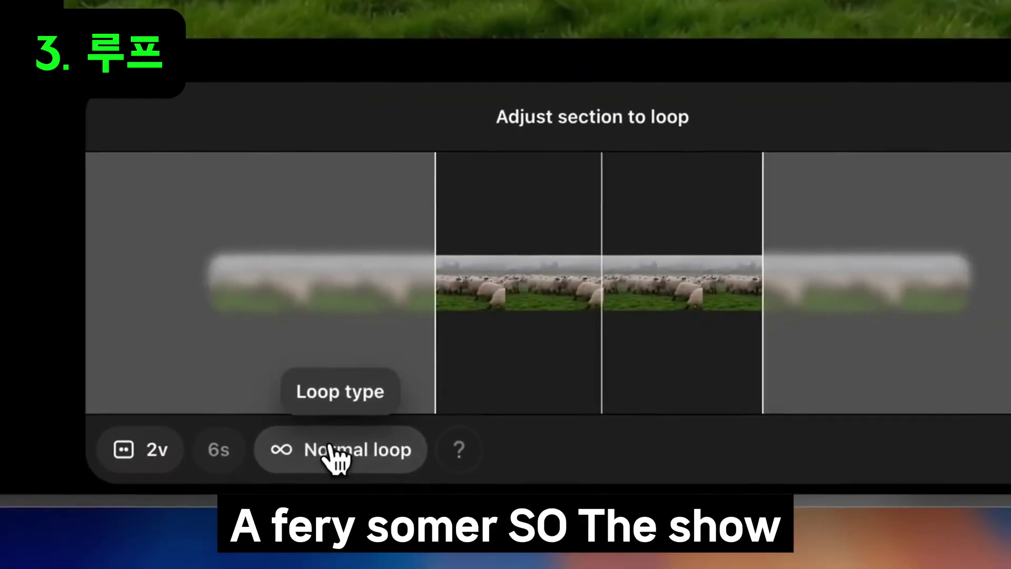
# Step: Choose the Normal loop type, which adds 4s, and create the seamless loop of the sheep video
pyautogui.click(329, 448)
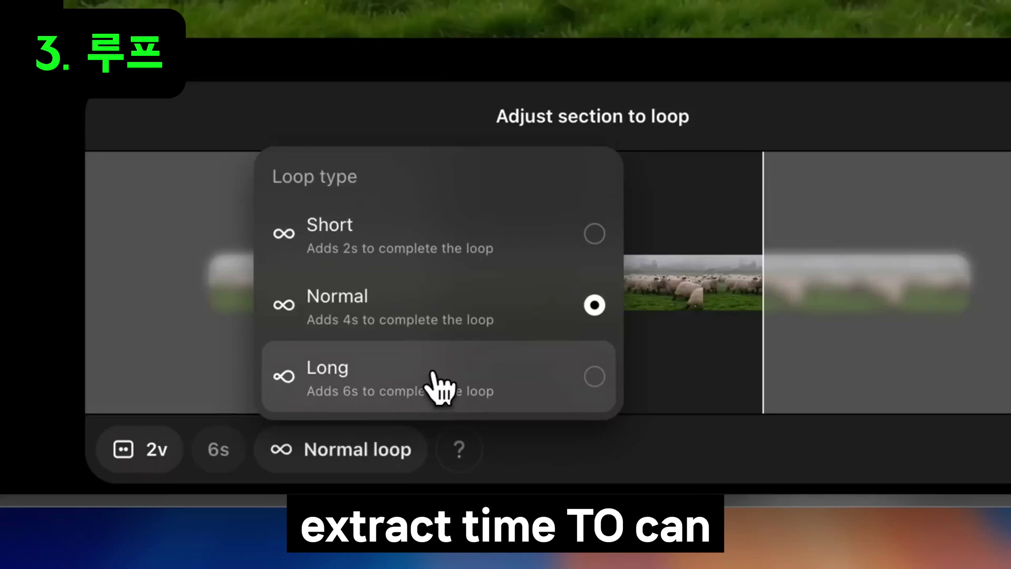
pyautogui.click(460, 327)
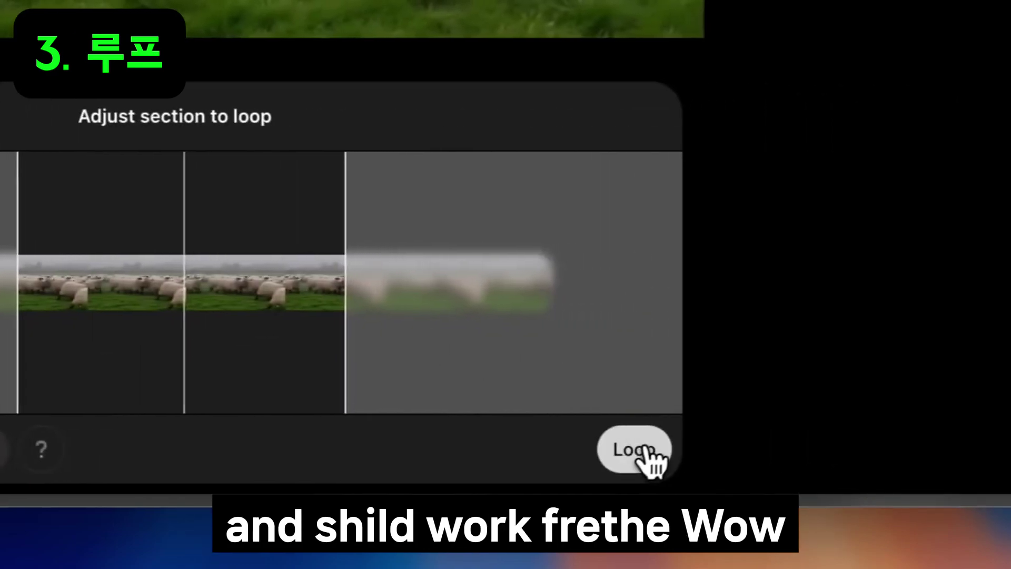
pyautogui.click(631, 452)
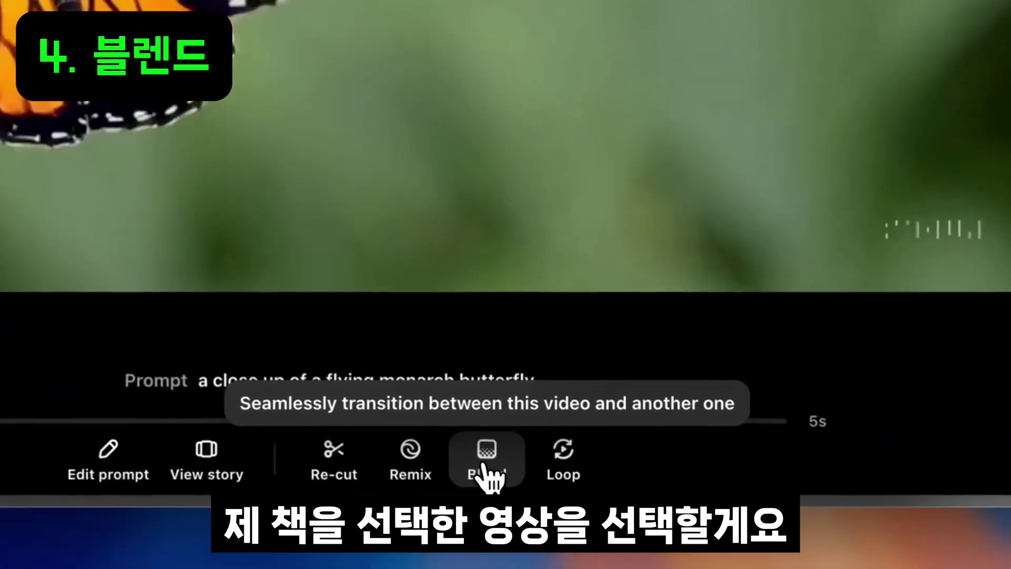
# Step: Start a blend of the monarch butterfly video with the white and purple orchid video from the library
pyautogui.click(486, 466)
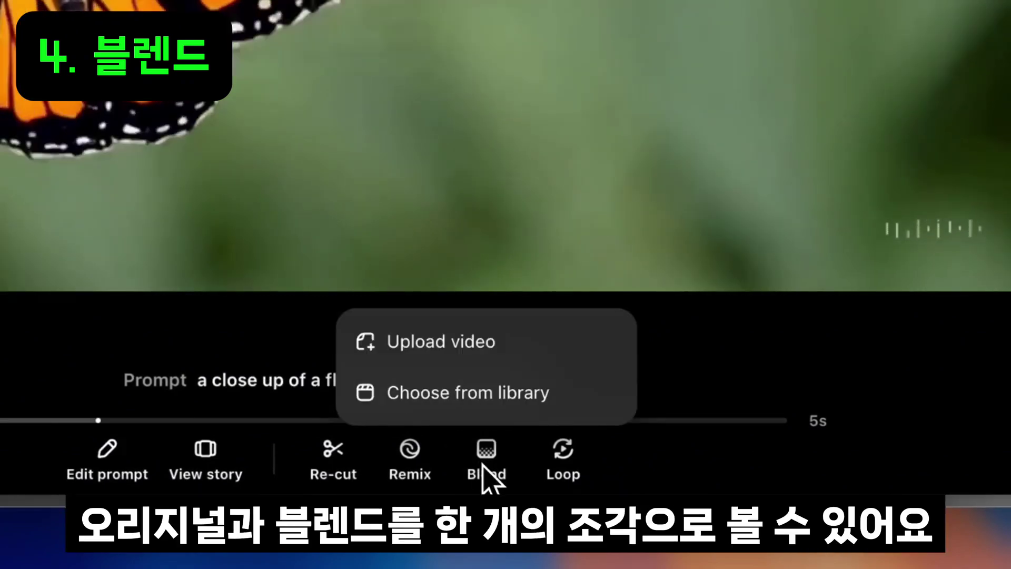
pyautogui.click(492, 411)
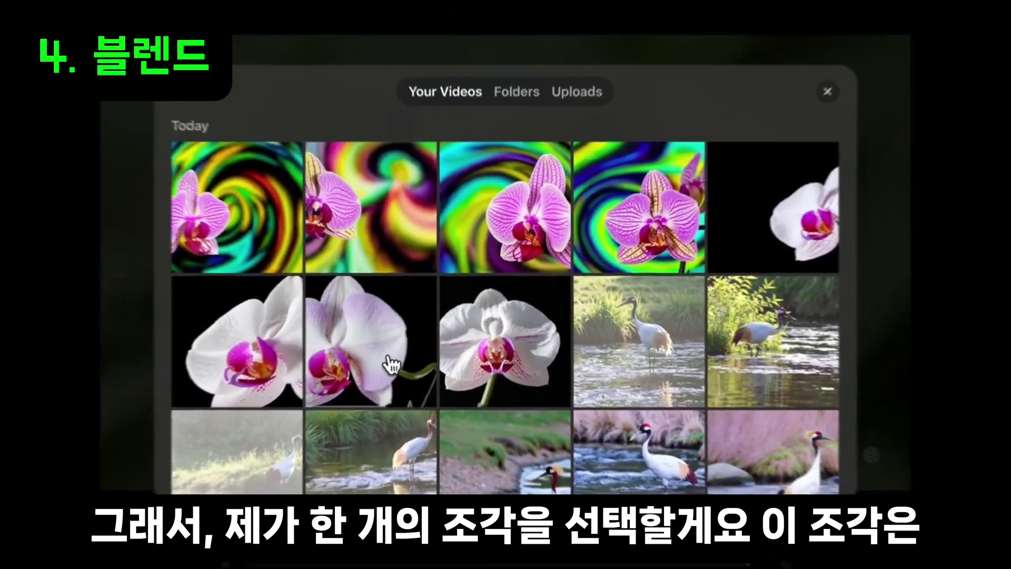
pyautogui.click(389, 364)
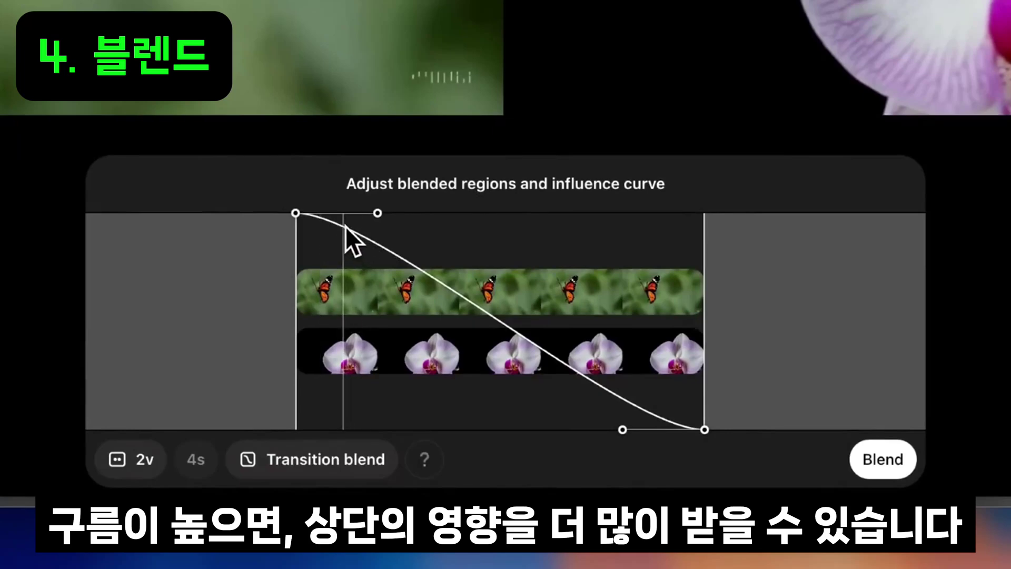
# Step: Examine the influence curve along the transition blend and preview the two source clips of the blended video
pyautogui.moveTo(344, 227); pyautogui.dragTo(490, 406)
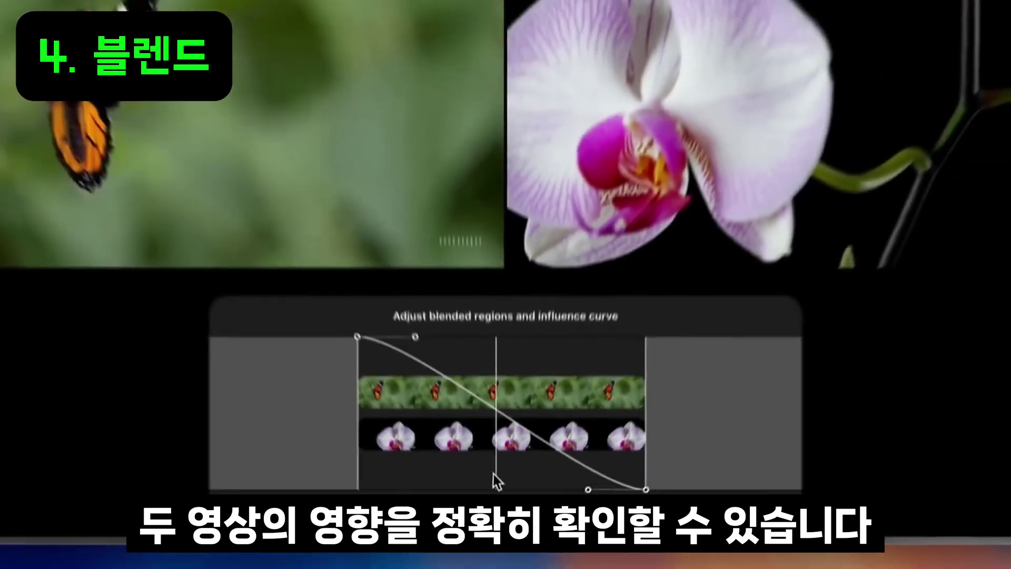
pyautogui.moveTo(497, 481); pyautogui.dragTo(599, 482)
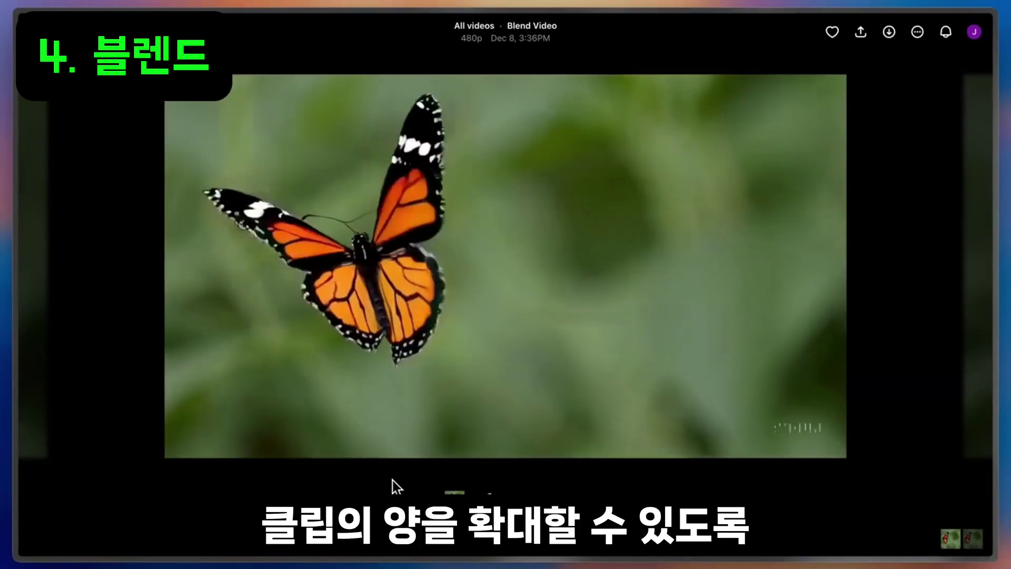
pyautogui.moveTo(390, 485)
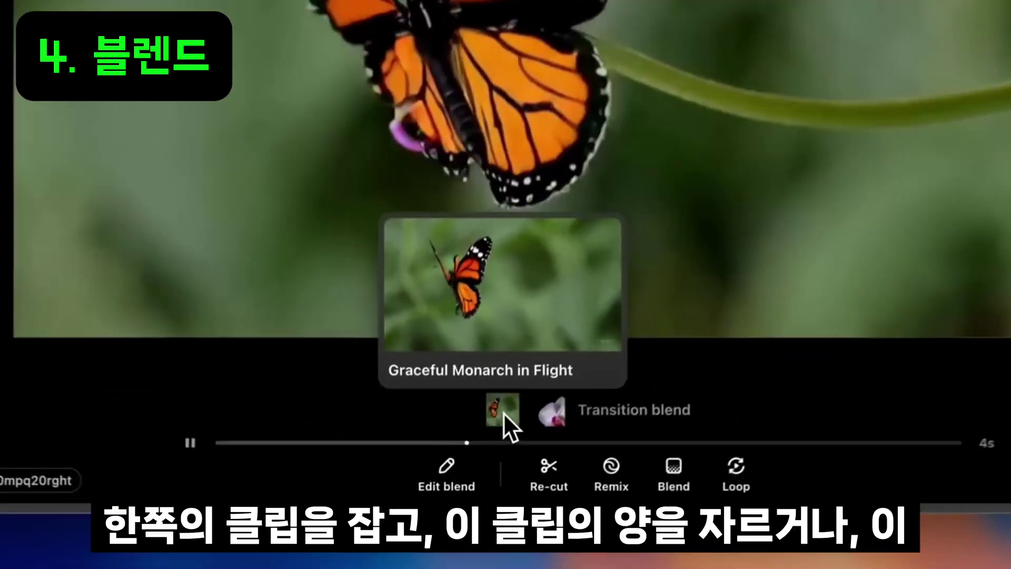
pyautogui.moveTo(484, 492)
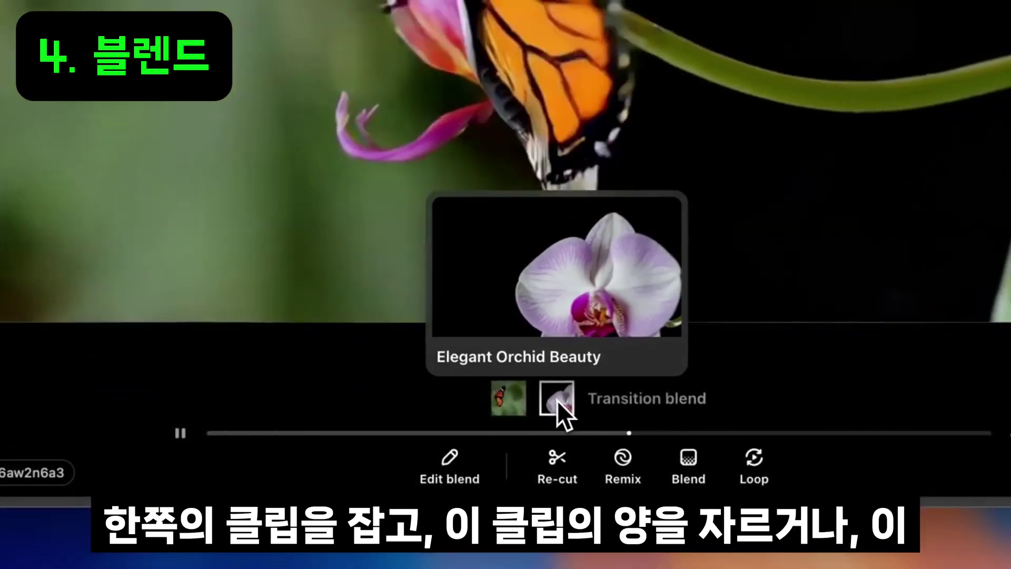
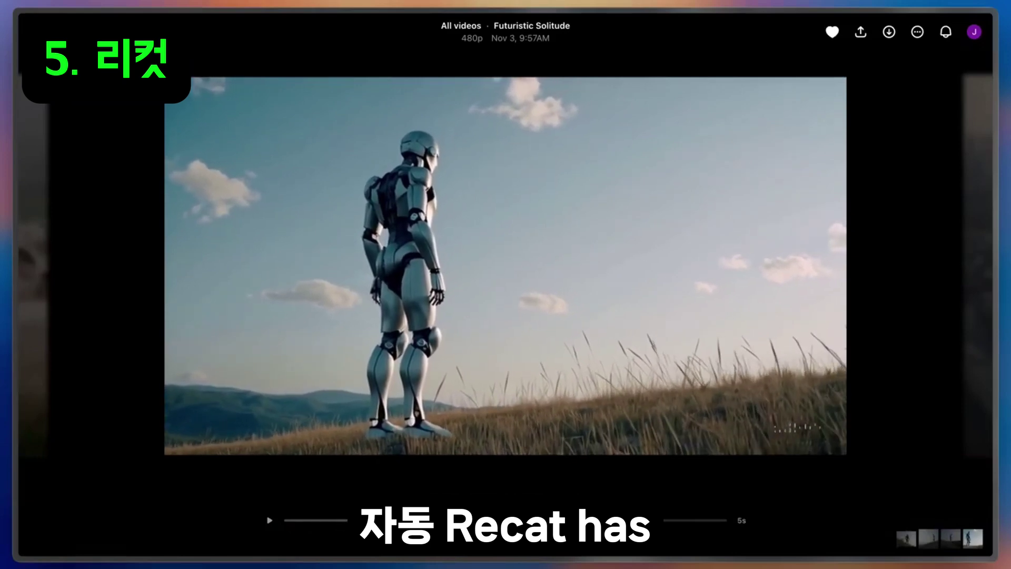
# Step: Trim the end of the robot clip on the re-cut timeline back to about the 1-second mark
pyautogui.click(318, 524)
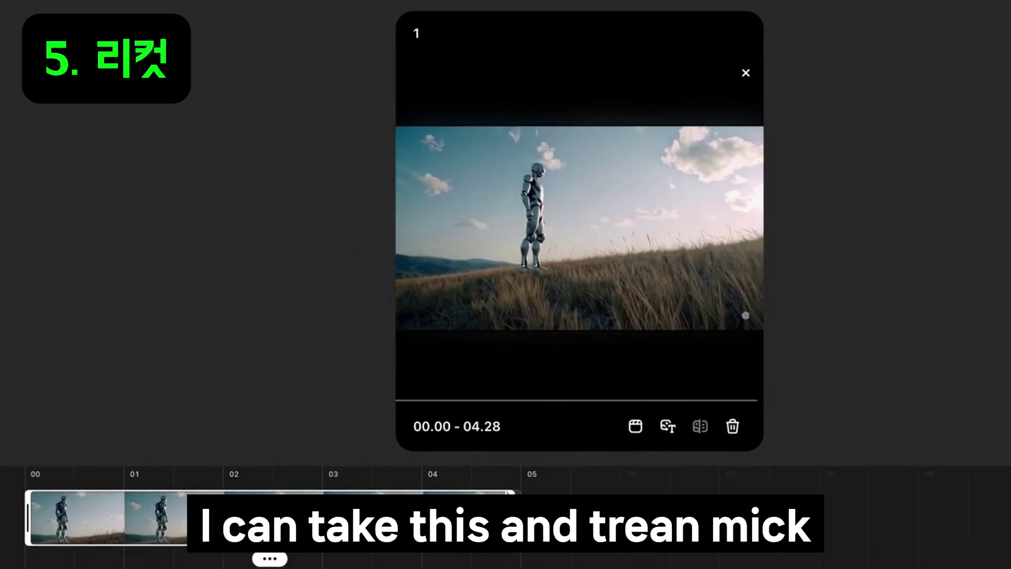
pyautogui.moveTo(484, 519); pyautogui.dragTo(127, 517)
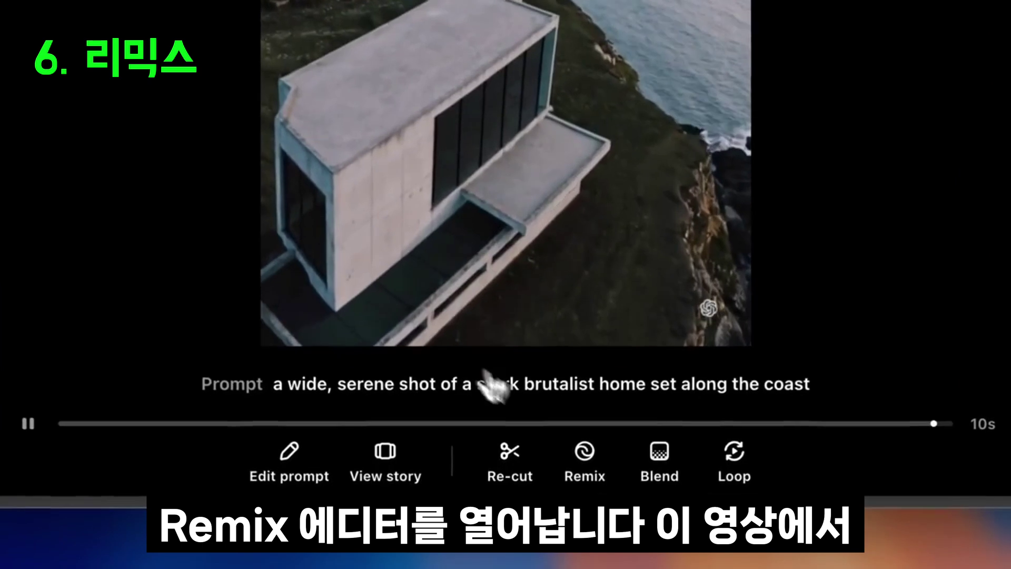
# Step: Open the brutalist coastal home video for remixing with the change "replace the cement building with a mid-century home"
pyautogui.click(585, 466)
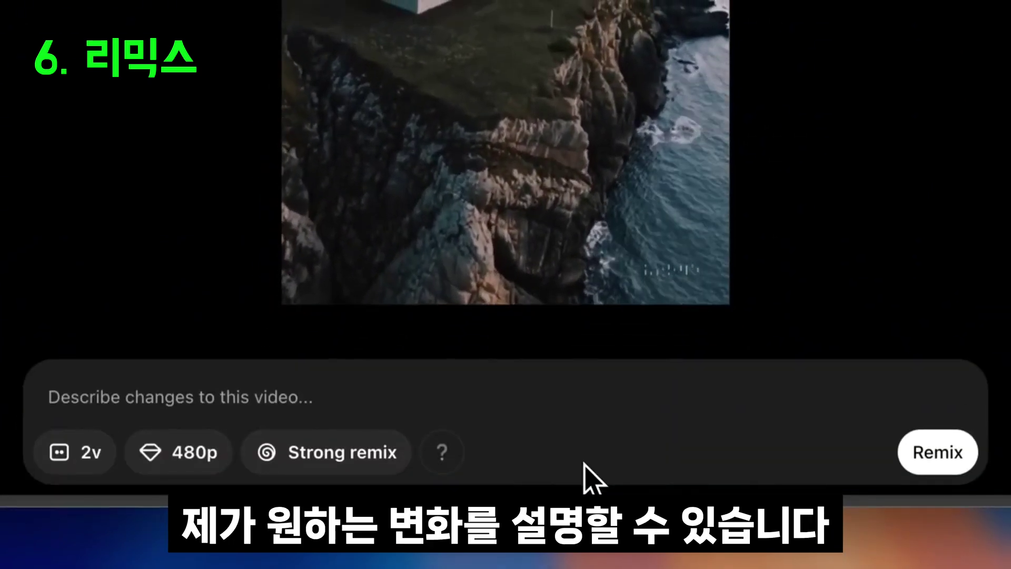
pyautogui.write('replace the cement building with a mid-century home')
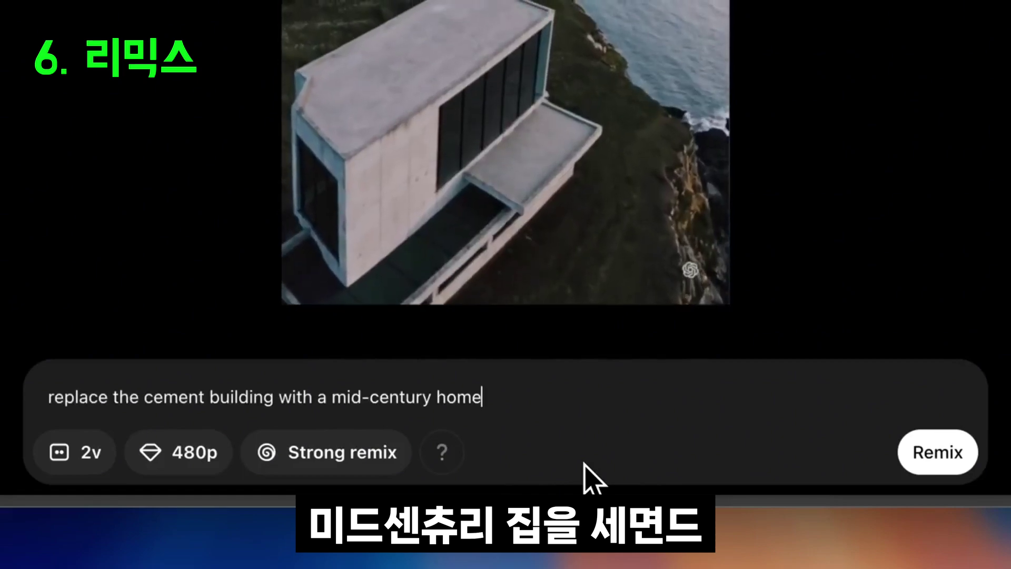
pyautogui.press('Return')
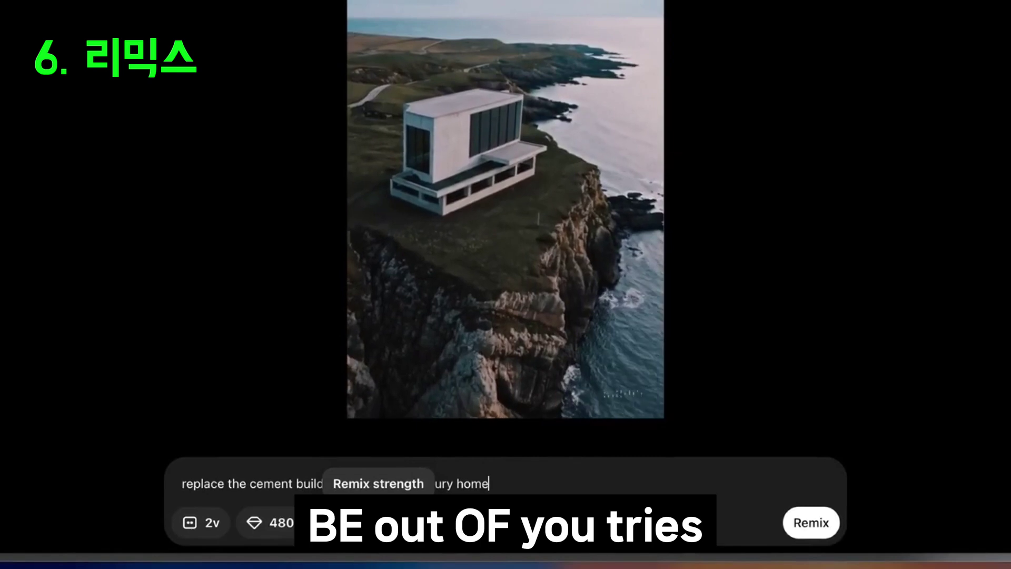
# Step: Choose the Strong remix strength and generate the remix of the coastal home video
pyautogui.click(378, 522)
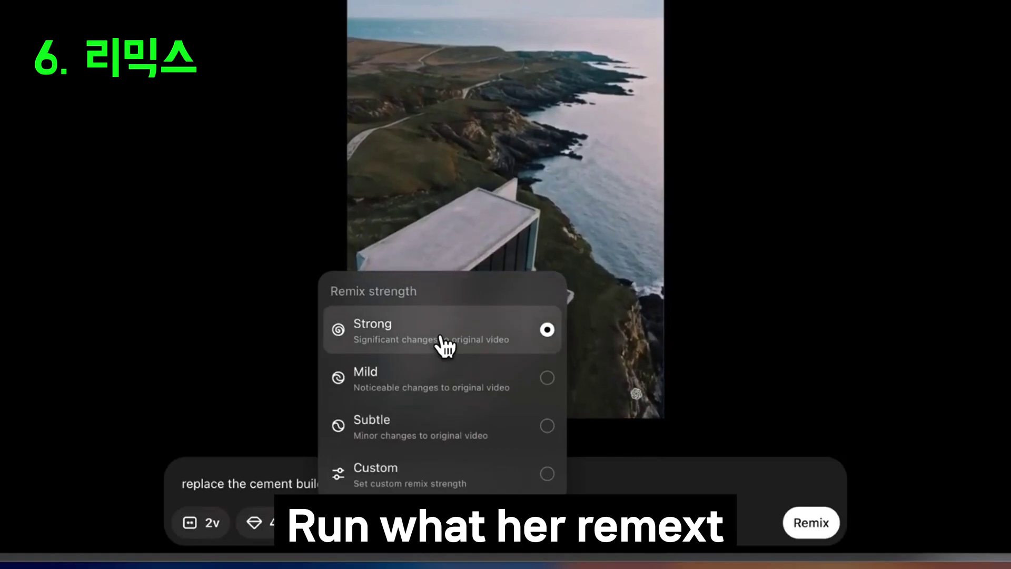
pyautogui.click(442, 337)
pyautogui.click(810, 522)
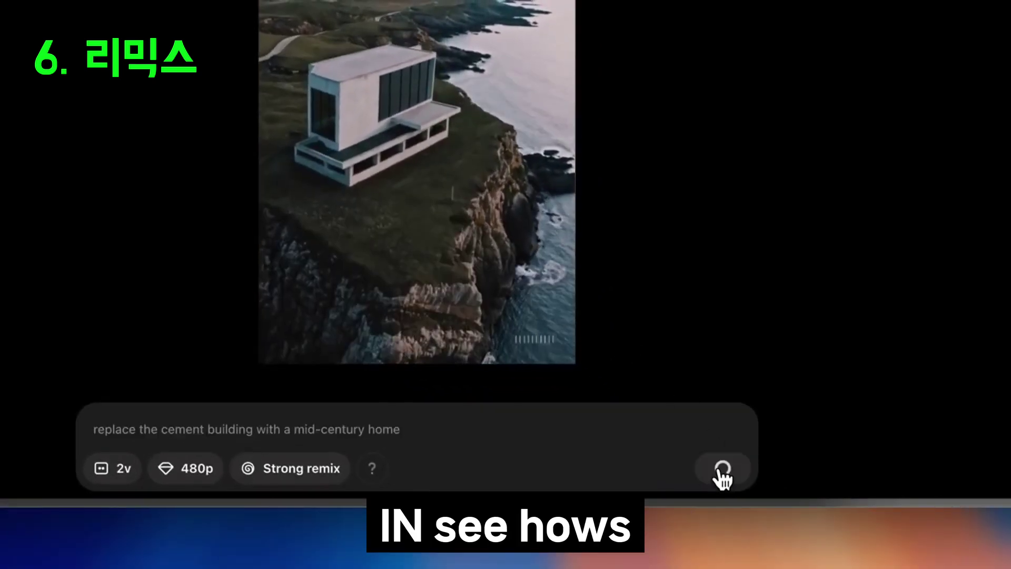